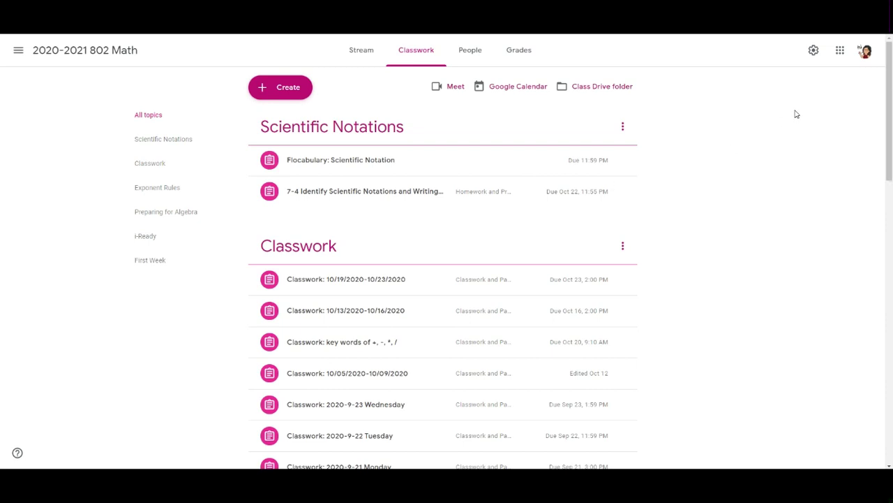
Open Class settings at the Grading section showing the 40/40/10/10 weighted categories.
{"action": "left_click", "coordinate": [814, 52]}
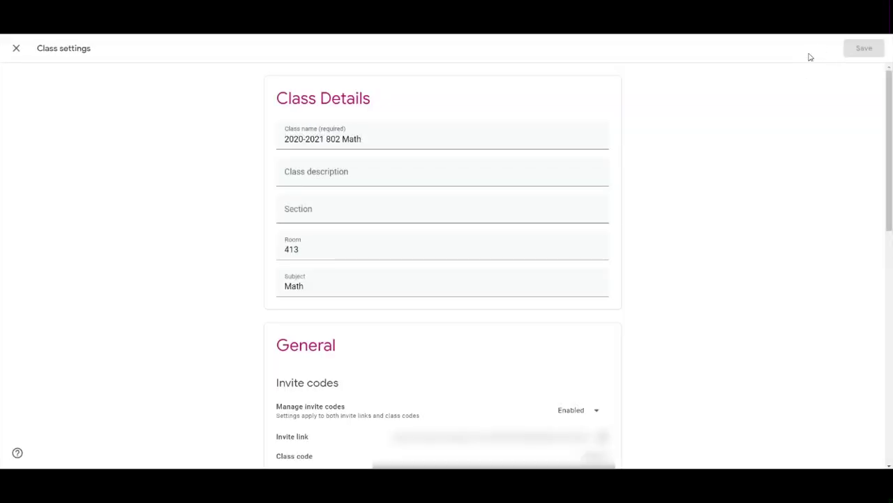
{"action": "left_click", "coordinate": [16, 48]}
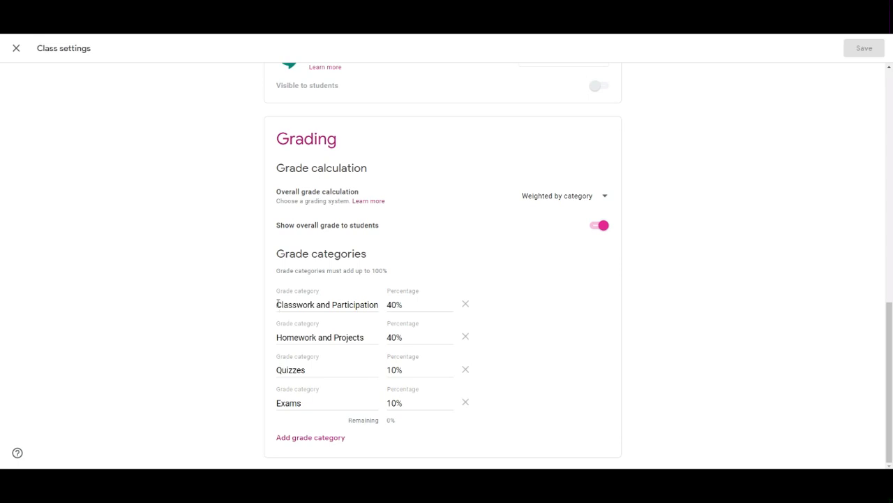
Prefix the Classwork, Homework and Projects, Quizzes and Exams category names with 'MP1'.
{"action": "left_click", "coordinate": [277, 304]}
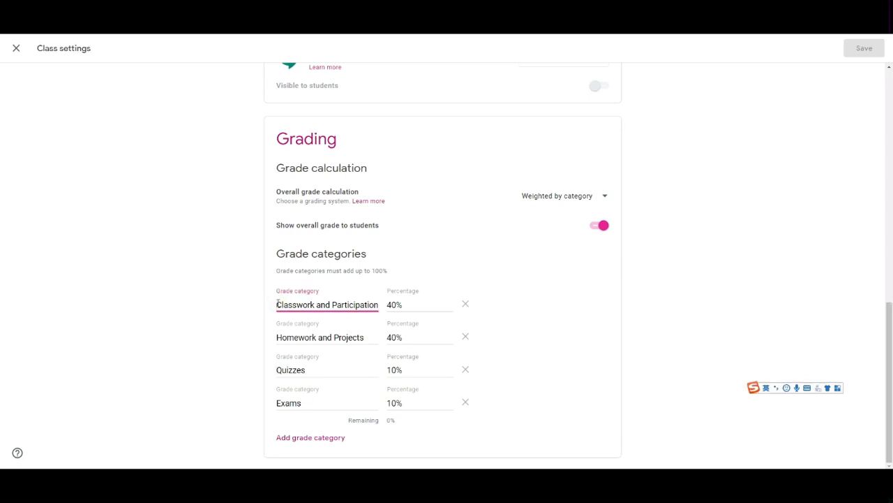
{"action": "type", "text": "MP1"}
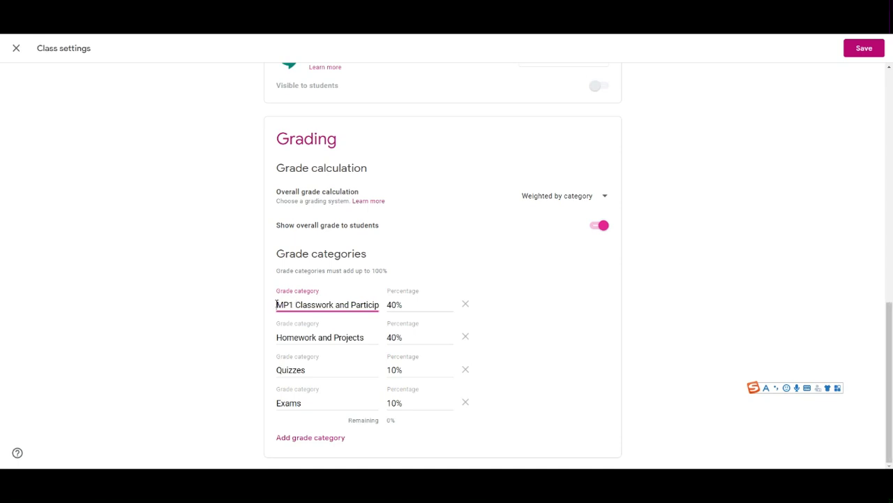
{"action": "left_click_drag", "start_coordinate": [277, 305], "coordinate": [295, 304]}
{"action": "key", "text": "ctrl+c"}
{"action": "left_click", "coordinate": [278, 337]}
{"action": "key", "text": "ctrl+v"}
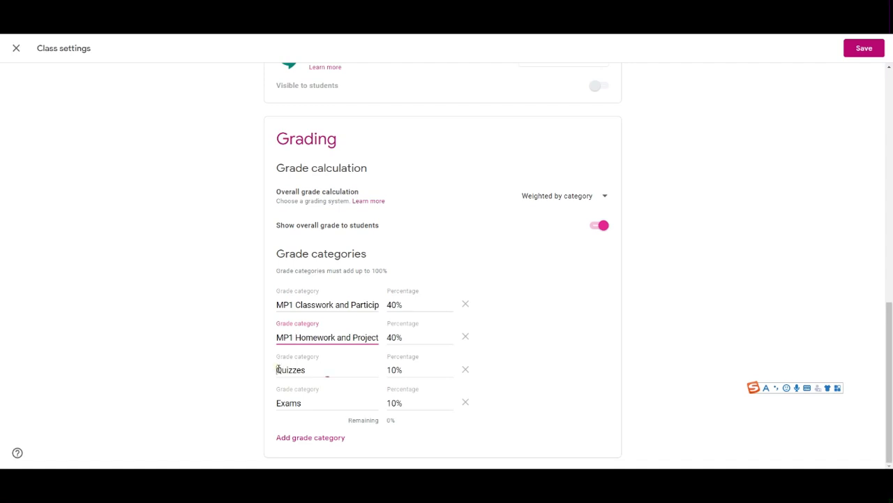
{"action": "left_click", "coordinate": [278, 370]}
{"action": "key", "text": "ctrl+v"}
{"action": "left_click", "coordinate": [278, 403]}
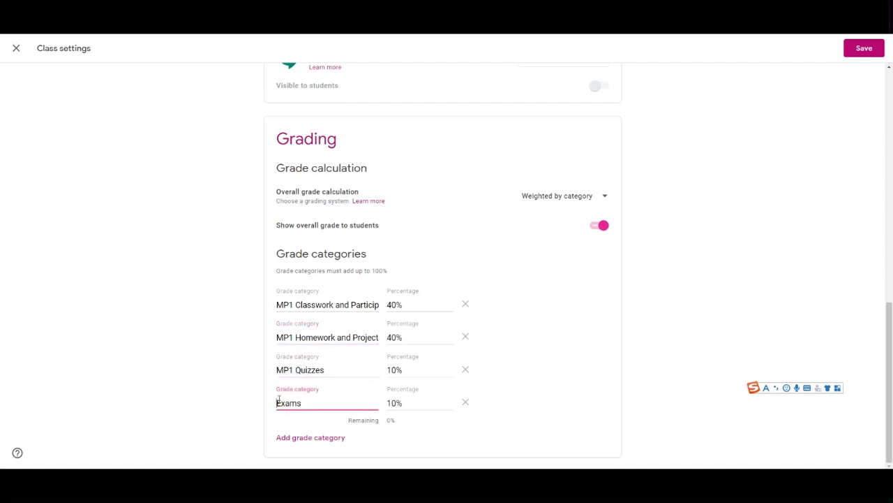
{"action": "key", "text": "ctrl+v"}
Change the four MP1 category weights from 40, 40, 10, 10 to 0% each.
{"action": "double_click", "coordinate": [391, 305]}
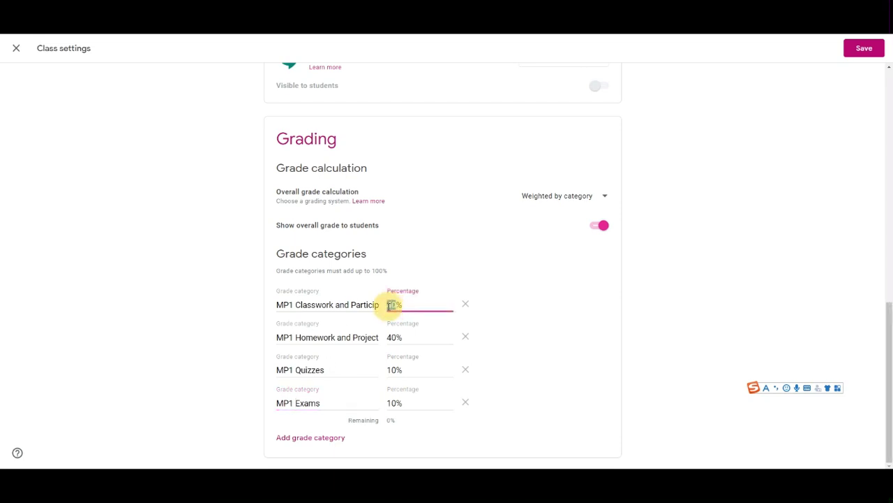
{"action": "type", "text": "0"}
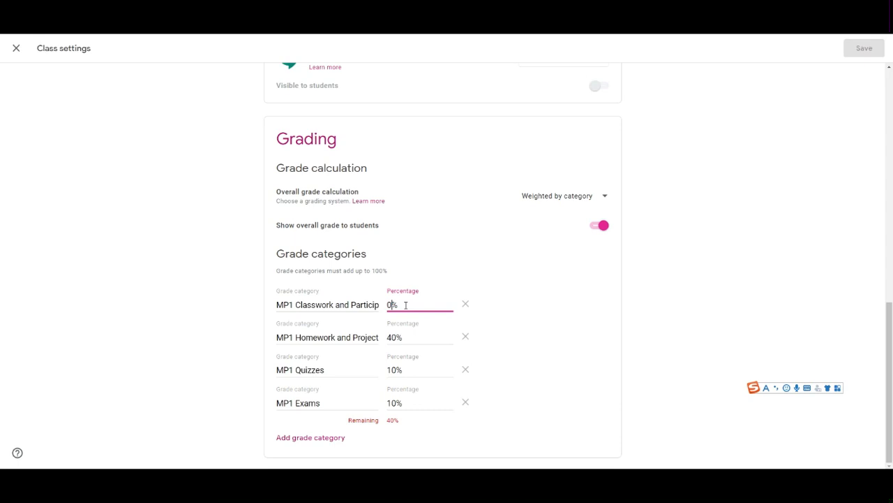
{"action": "double_click", "coordinate": [398, 338]}
{"action": "type", "text": "0"}
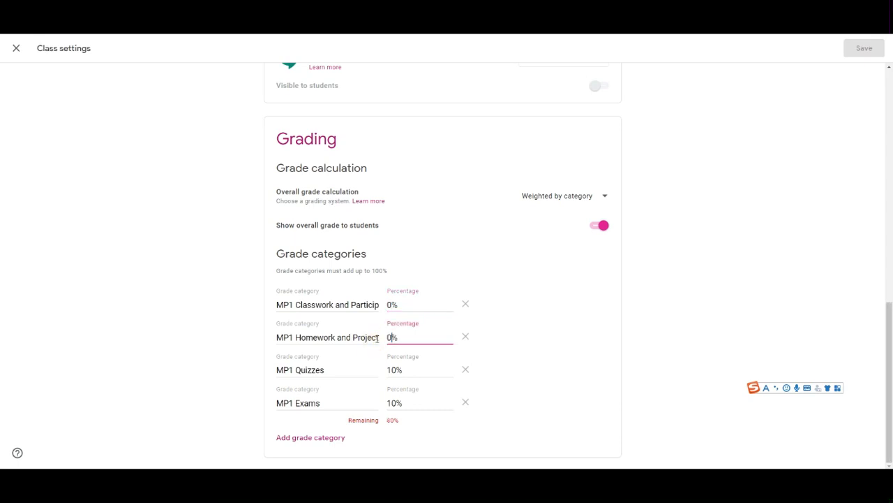
{"action": "double_click", "coordinate": [382, 370]}
{"action": "type", "text": "0"}
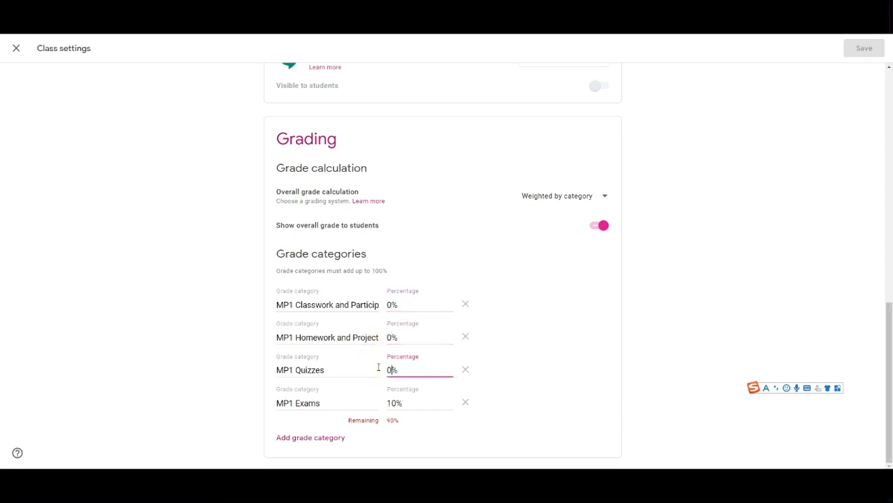
{"action": "double_click", "coordinate": [385, 404]}
{"action": "type", "text": "0"}
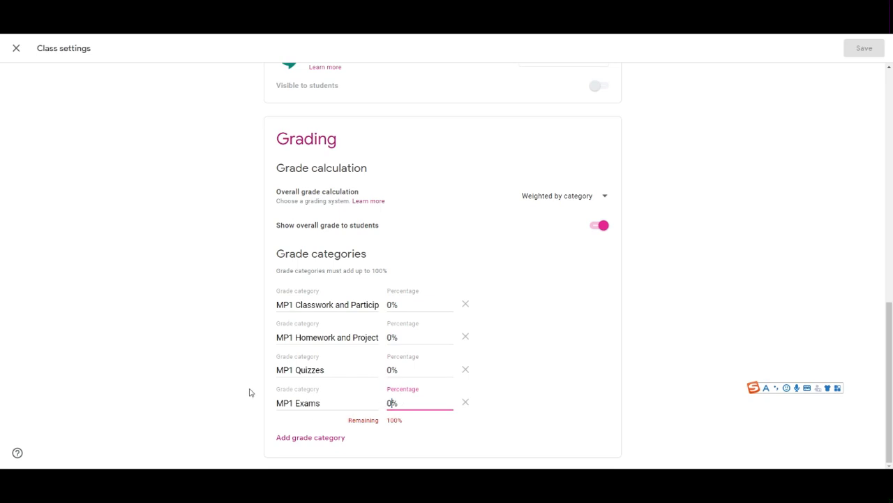
Add an MP2 Classwork and Participation grade category weighted 40%.
{"action": "left_click", "coordinate": [310, 440]}
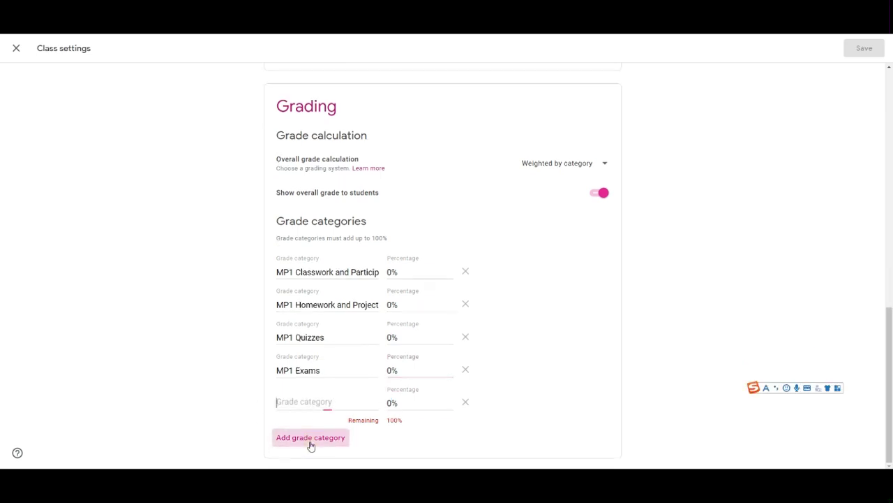
{"action": "left_click_drag", "start_coordinate": [279, 272], "coordinate": [392, 273]}
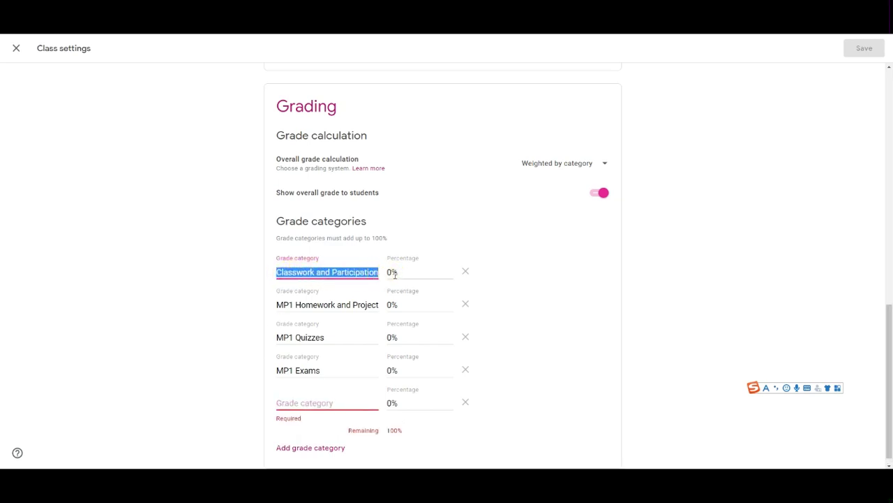
{"action": "key", "text": "ctrl+c"}
{"action": "left_click", "coordinate": [332, 403]}
{"action": "key", "text": "ctrl+v"}
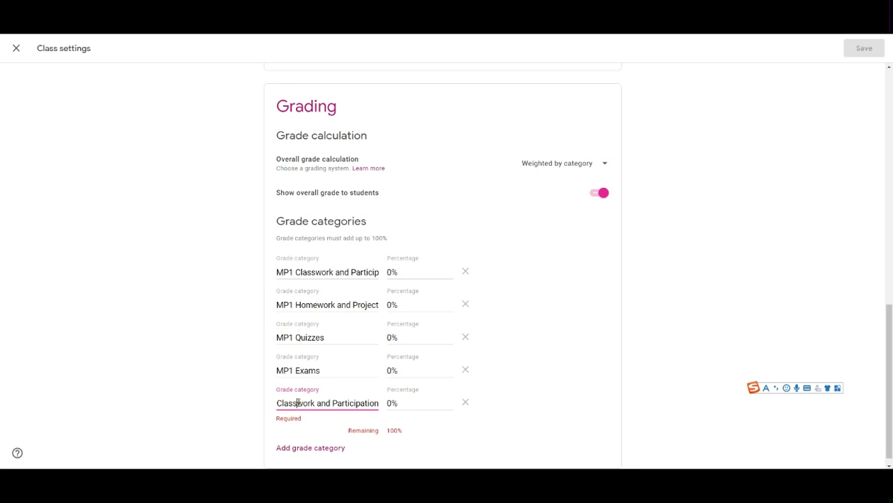
{"action": "left_click_drag", "start_coordinate": [301, 403], "coordinate": [249, 402]}
{"action": "left_click", "coordinate": [293, 403]}
{"action": "key", "text": "BackSpace"}
{"action": "type", "text": "2"}
{"action": "left_click", "coordinate": [389, 403]}
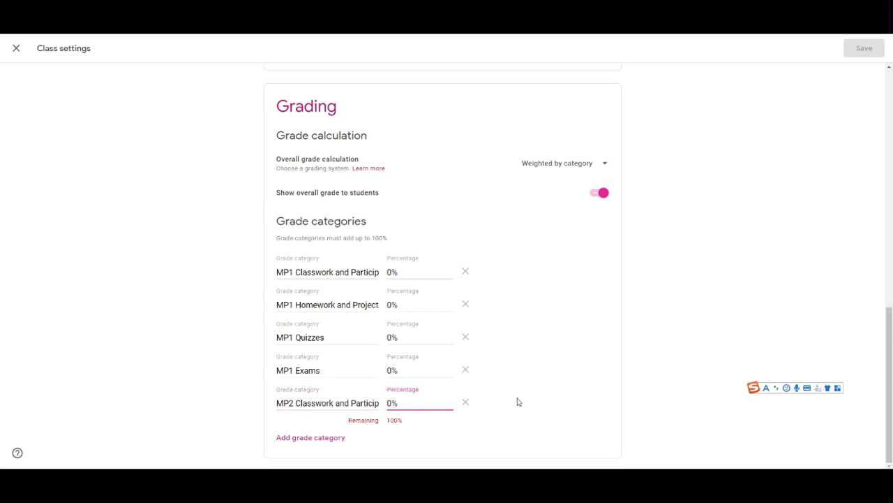
{"action": "type", "text": "4"}
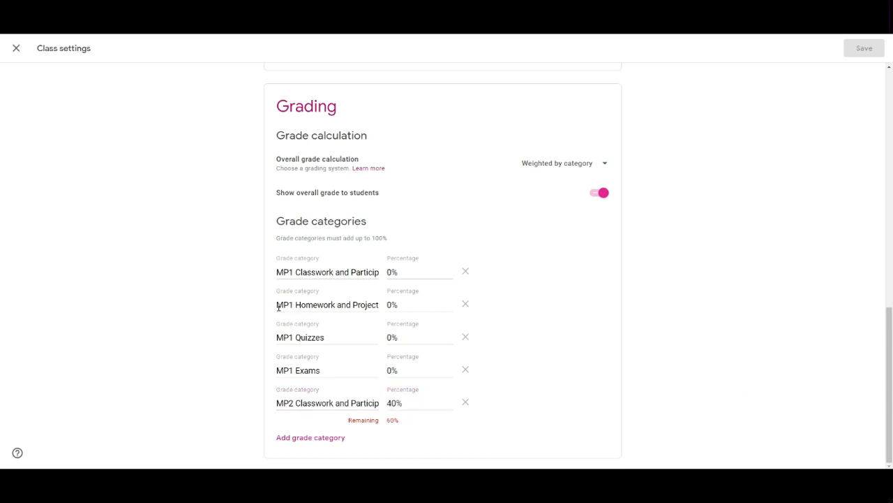
Add an MP2 Homework and Projects grade category weighted 40%.
{"action": "left_click_drag", "start_coordinate": [277, 305], "coordinate": [407, 306]}
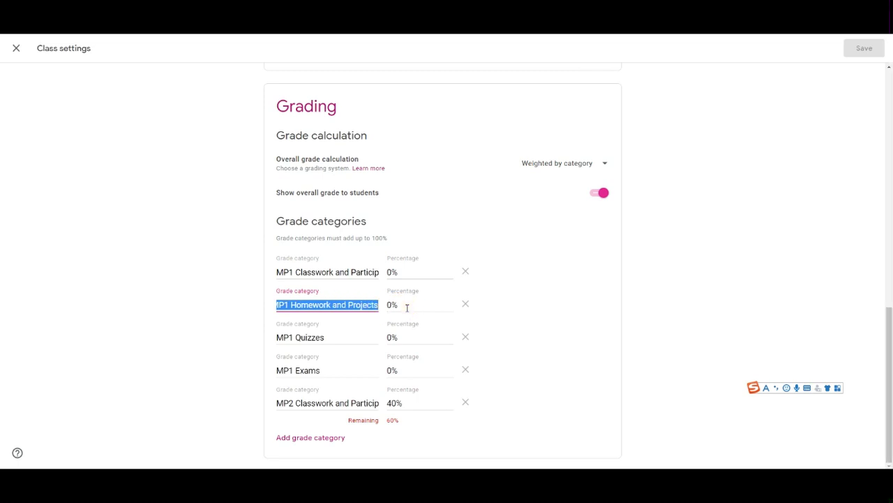
{"action": "left_click", "coordinate": [201, 358]}
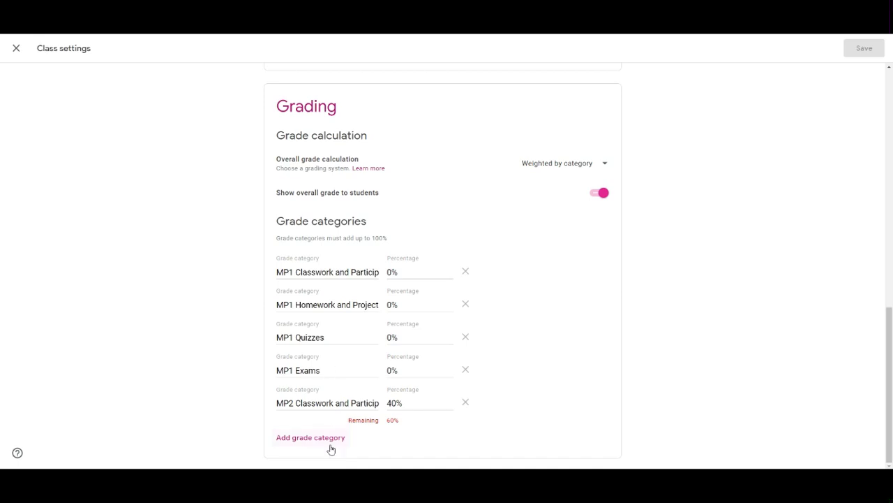
{"action": "left_click", "coordinate": [330, 440]}
{"action": "key", "text": "ctrl+v"}
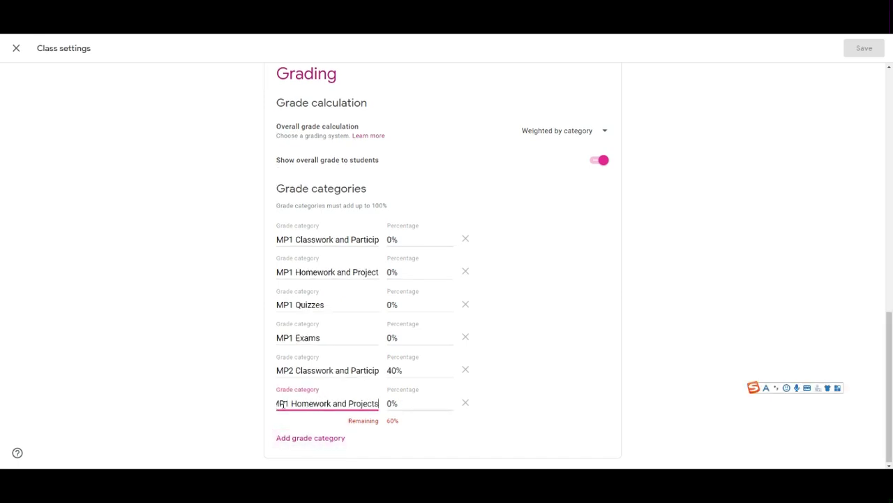
{"action": "key", "text": "BackSpace"}
{"action": "type", "text": "2"}
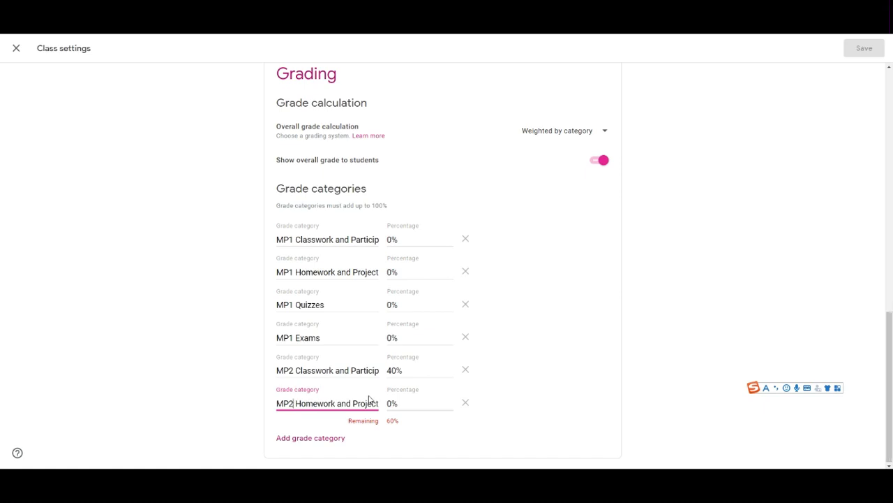
{"action": "left_click", "coordinate": [389, 403]}
{"action": "type", "text": "4"}
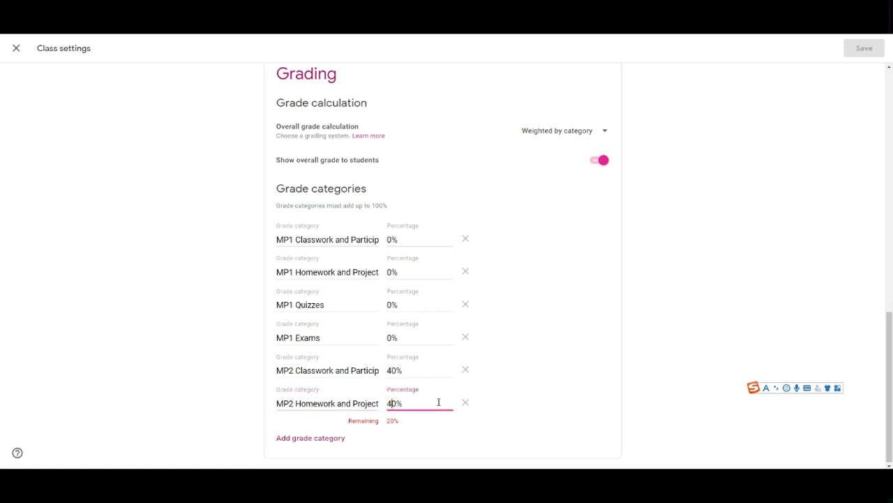
Add an MP2 Quizzes grade category weighted 10%.
{"action": "left_click_drag", "start_coordinate": [332, 305], "coordinate": [225, 303]}
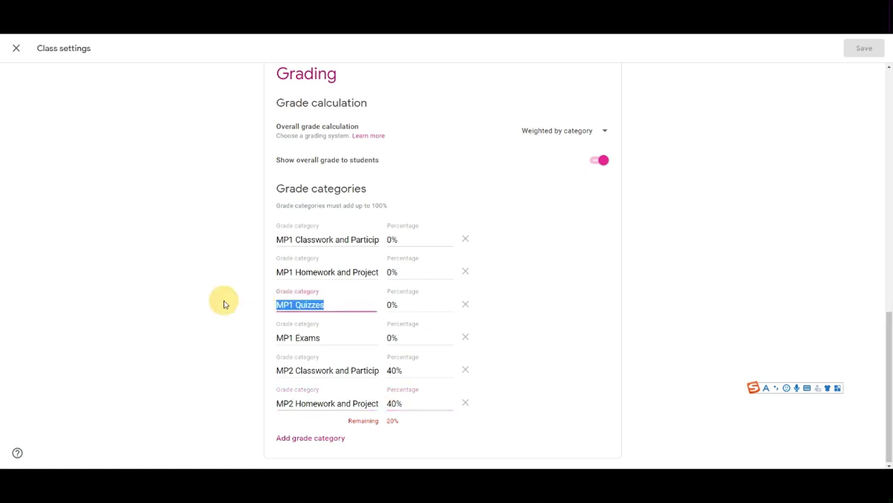
{"action": "left_click", "coordinate": [318, 438]}
{"action": "key", "text": "ctrl+v"}
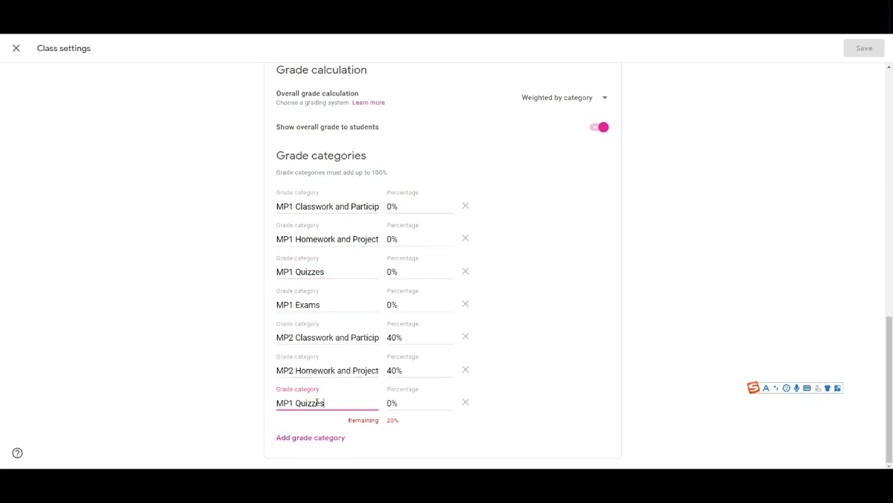
{"action": "left_click", "coordinate": [293, 402]}
{"action": "key", "text": "BackSpace"}
{"action": "type", "text": "2"}
{"action": "left_click", "coordinate": [388, 404]}
{"action": "type", "text": "1"}
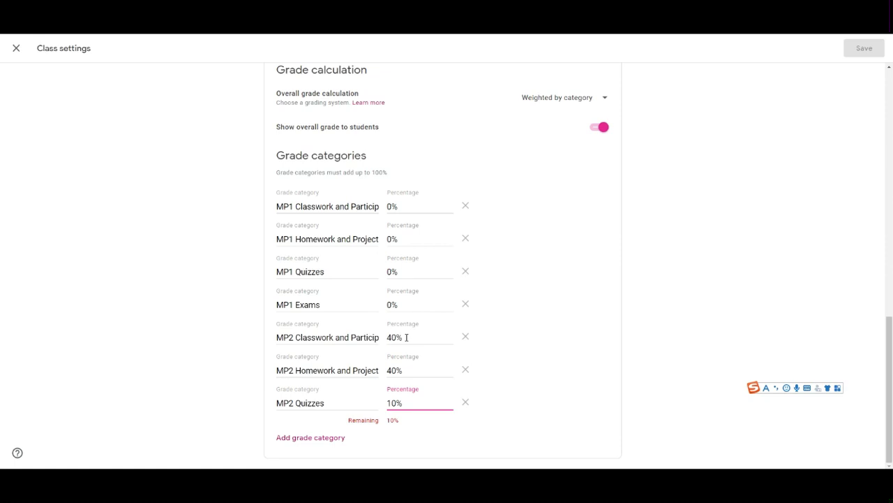
Add an MP2 Exams category at 10% and save the class settings.
{"action": "left_click_drag", "start_coordinate": [337, 306], "coordinate": [268, 322]}
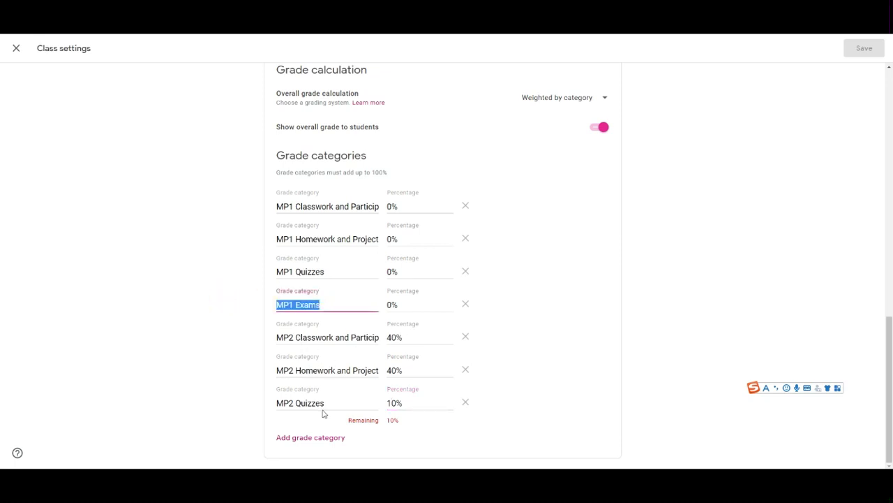
{"action": "left_click", "coordinate": [311, 438]}
{"action": "left_click", "coordinate": [315, 403]}
{"action": "key", "text": "ctrl+v"}
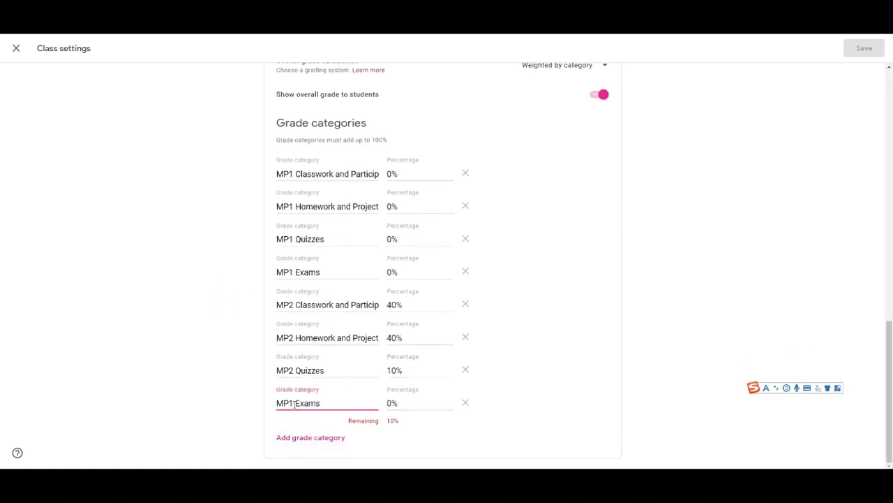
{"action": "type", "text": "2"}
{"action": "key", "text": "BackSpace"}
{"action": "key", "text": "BackSpace"}
{"action": "type", "text": "2"}
{"action": "left_click", "coordinate": [389, 403]}
{"action": "type", "text": "1"}
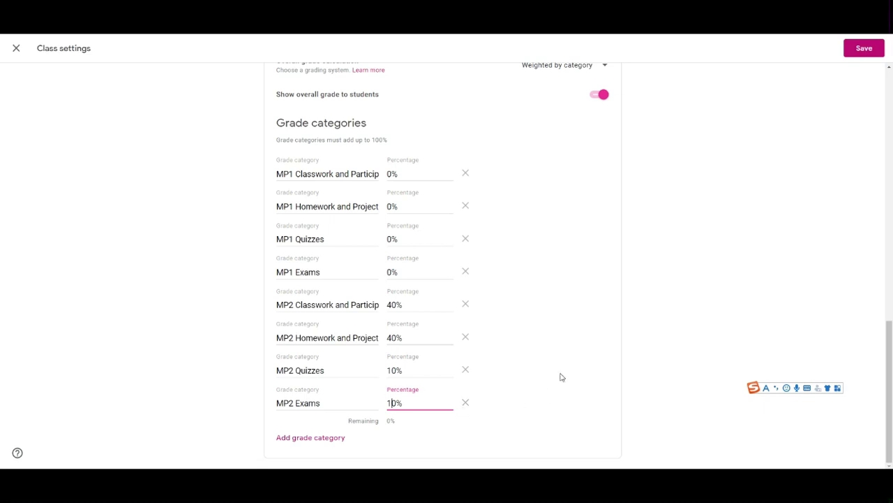
{"action": "left_click", "coordinate": [654, 325]}
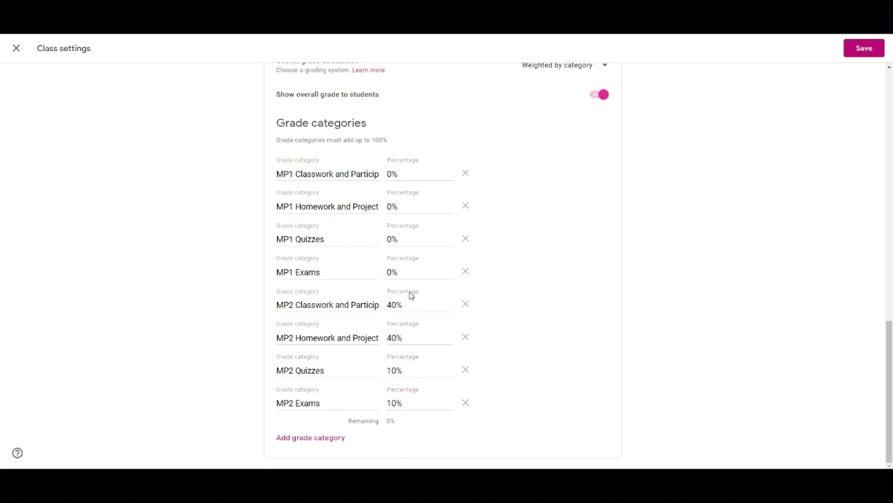
{"action": "left_click", "coordinate": [863, 53]}
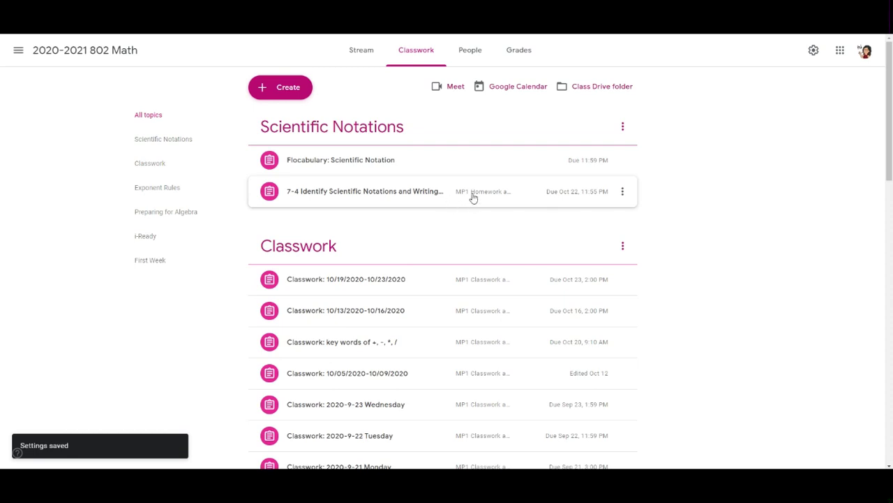
Scroll through the Classwork page's assignments and back up to Scientific Notations.
{"action": "scroll", "coordinate": [464, 247], "scroll_direction": "down", "scroll_amount": 2}
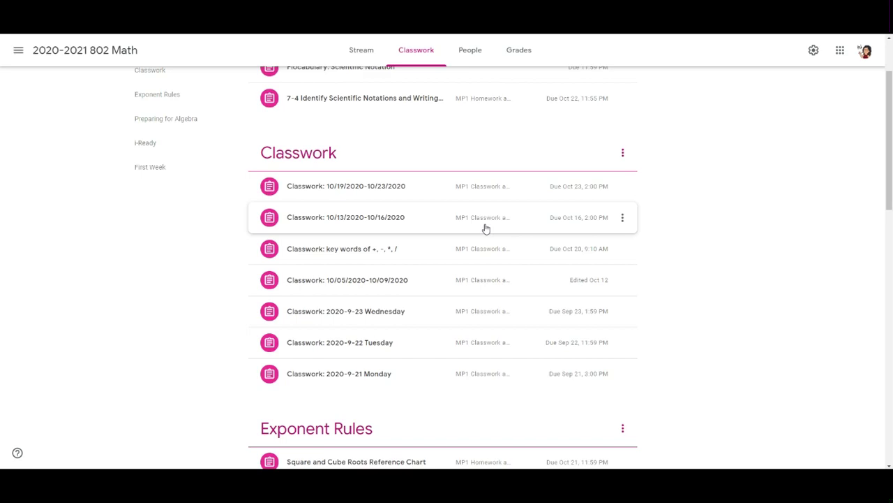
{"action": "scroll", "coordinate": [482, 273], "scroll_direction": "down", "scroll_amount": 5}
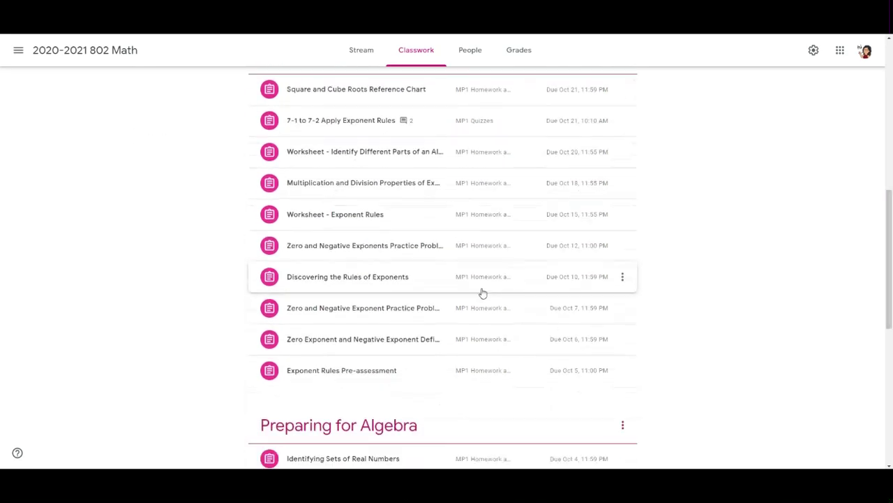
{"action": "scroll", "coordinate": [482, 292], "scroll_direction": "down", "scroll_amount": 6}
{"action": "scroll", "coordinate": [482, 292], "scroll_direction": "up", "scroll_amount": 10}
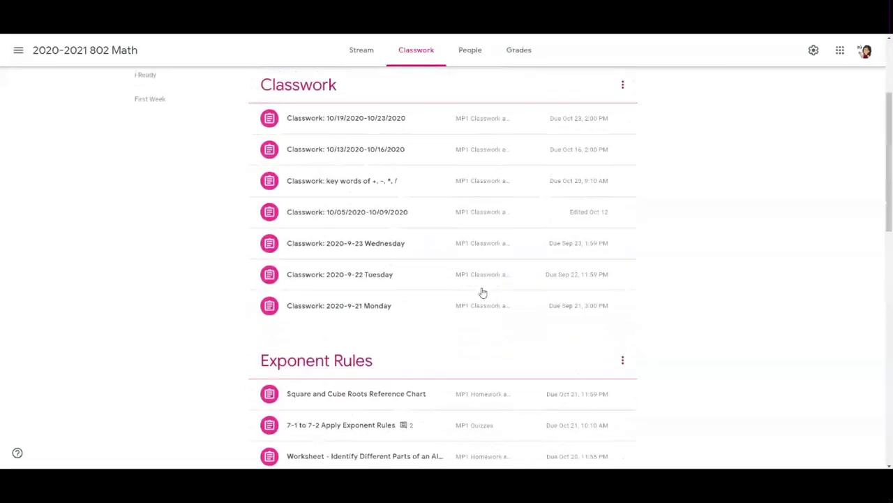
{"action": "scroll", "coordinate": [482, 292], "scroll_direction": "up", "scroll_amount": 3}
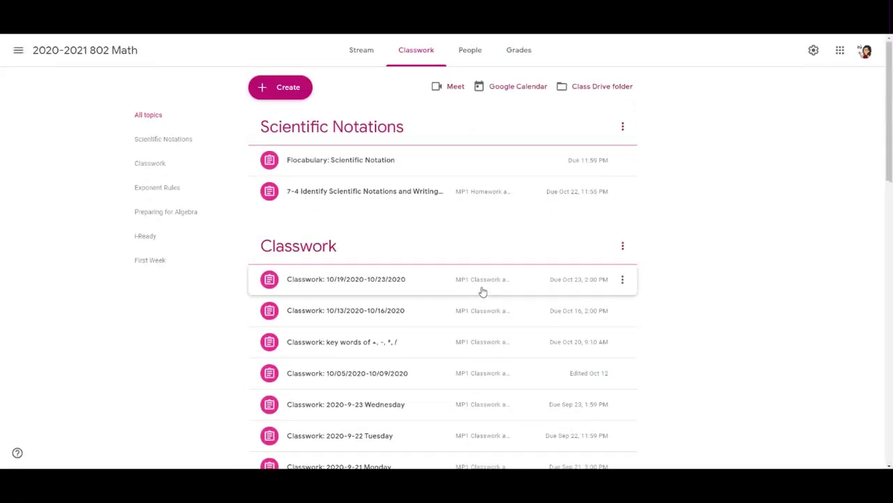
Edit Flocabulary: Scientific Notation to use the MP2 Homework and Projects category, then save.
{"action": "left_click", "coordinate": [368, 168]}
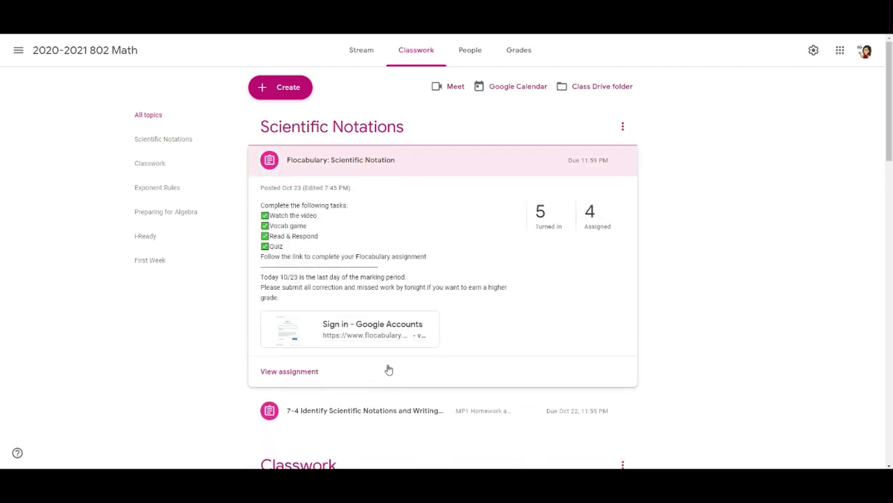
{"action": "left_click", "coordinate": [620, 161]}
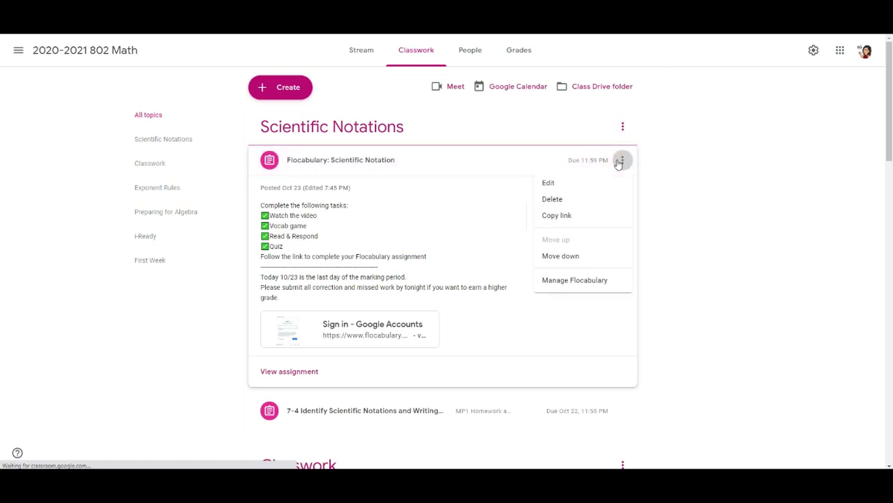
{"action": "left_click", "coordinate": [588, 183]}
{"action": "left_click", "coordinate": [738, 159]}
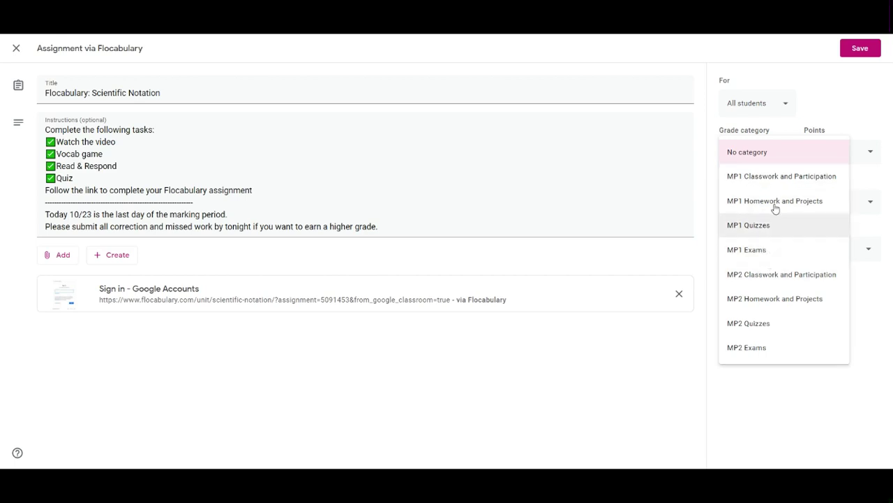
{"action": "left_click", "coordinate": [766, 301]}
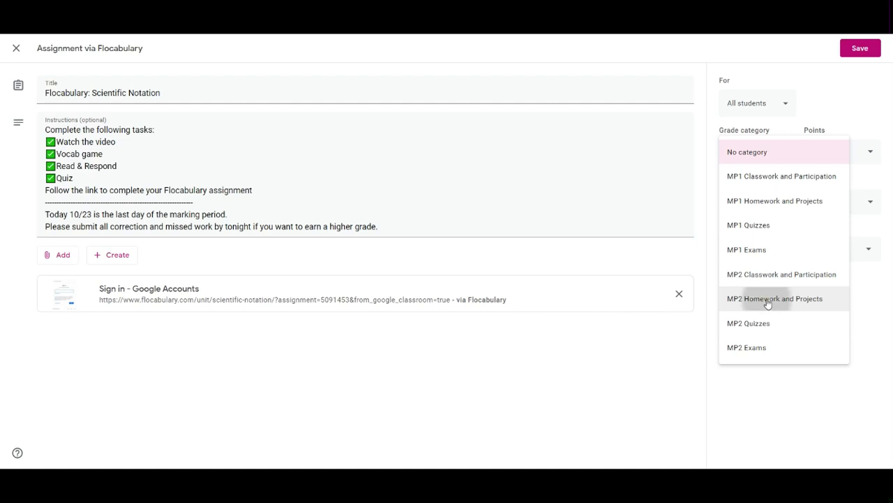
{"action": "left_click", "coordinate": [857, 49]}
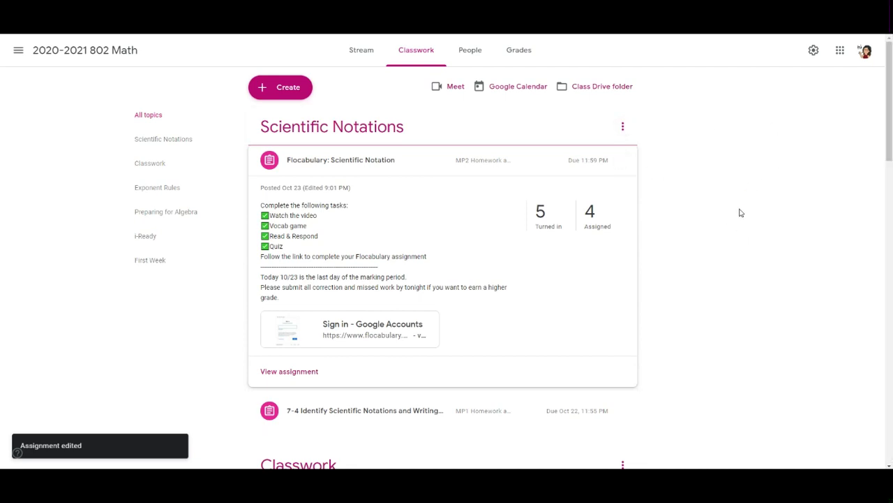
View the class gradebook, showing Flocabulary out of 35 under MP2 Homework.
{"action": "left_click", "coordinate": [520, 53]}
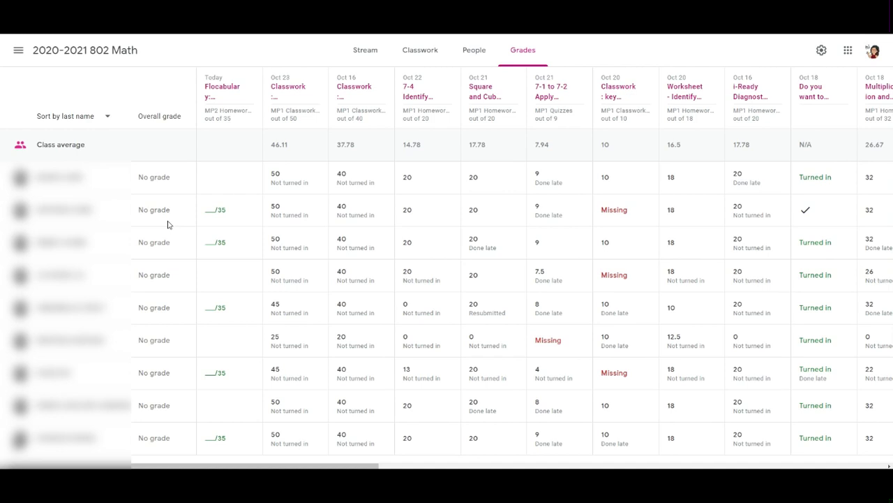
Grade the first student's Flocabulary work 35/35, return it, and check the gradebook.
{"action": "left_click", "coordinate": [430, 58]}
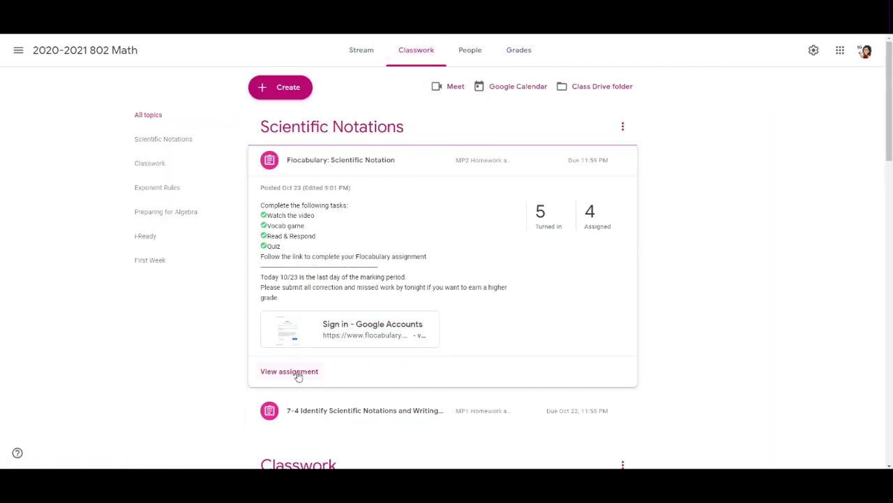
{"action": "left_click", "coordinate": [298, 374]}
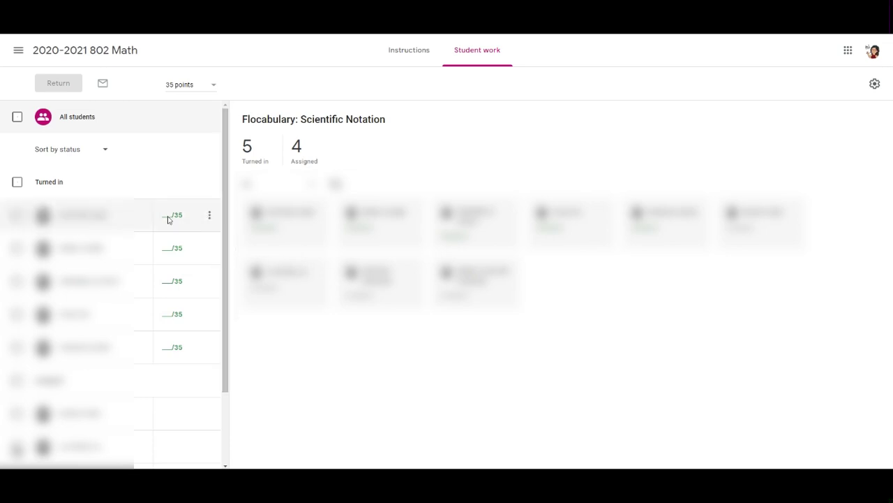
{"action": "left_click", "coordinate": [170, 216]}
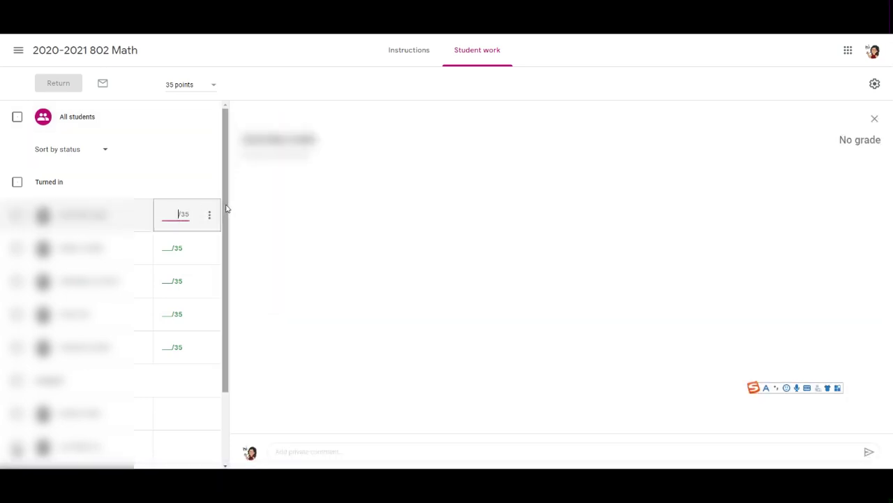
{"action": "type", "text": "35"}
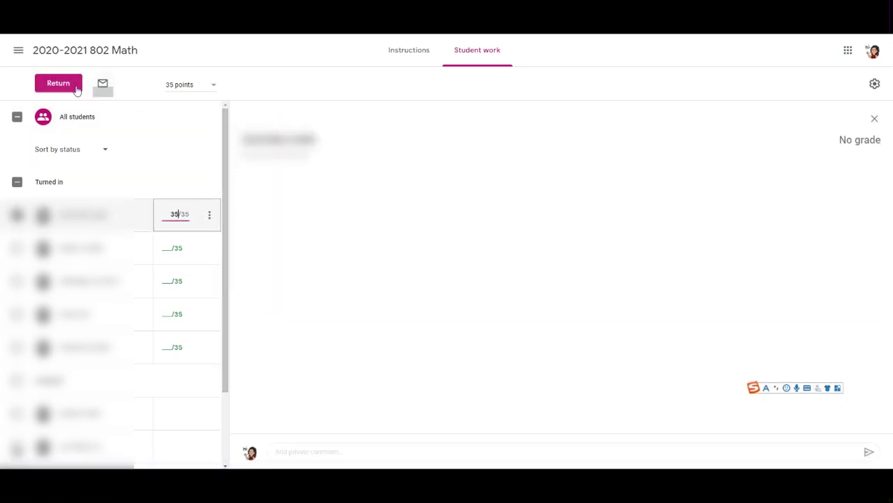
{"action": "left_click", "coordinate": [69, 84]}
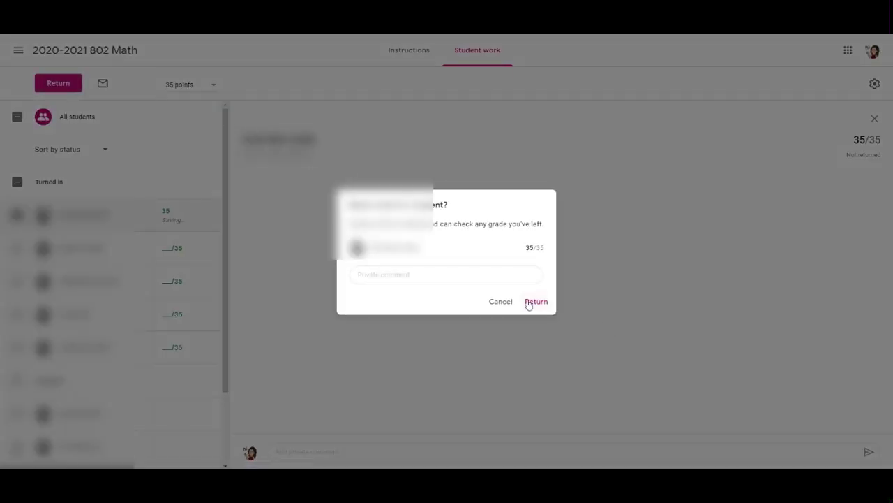
{"action": "left_click", "coordinate": [528, 303]}
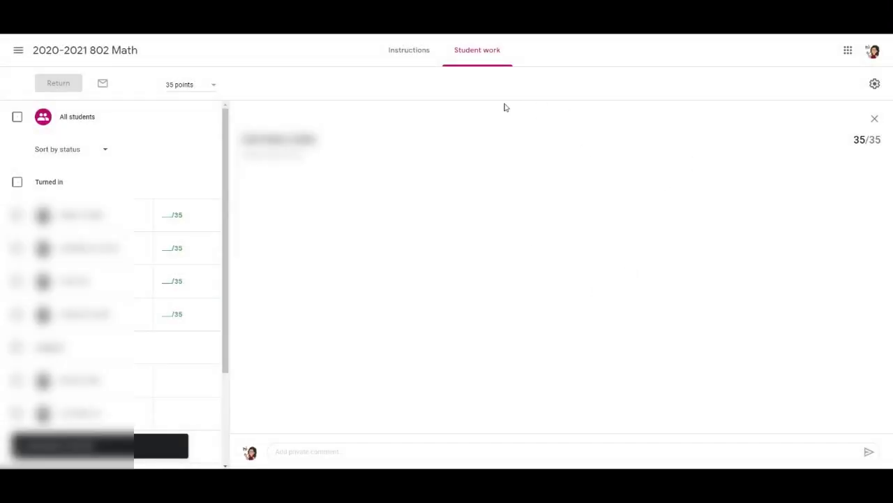
{"action": "left_click", "coordinate": [143, 55]}
{"action": "left_click", "coordinate": [519, 51]}
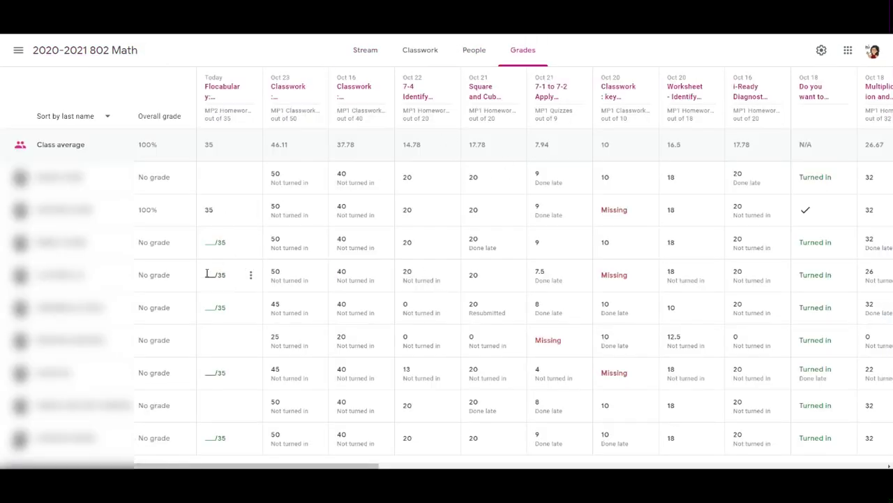
{"action": "left_click", "coordinate": [215, 209]}
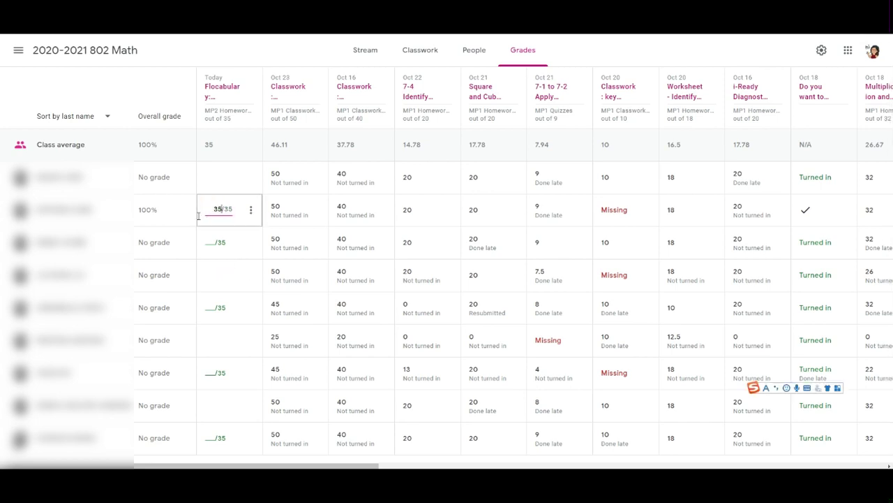
{"action": "left_click", "coordinate": [155, 209]}
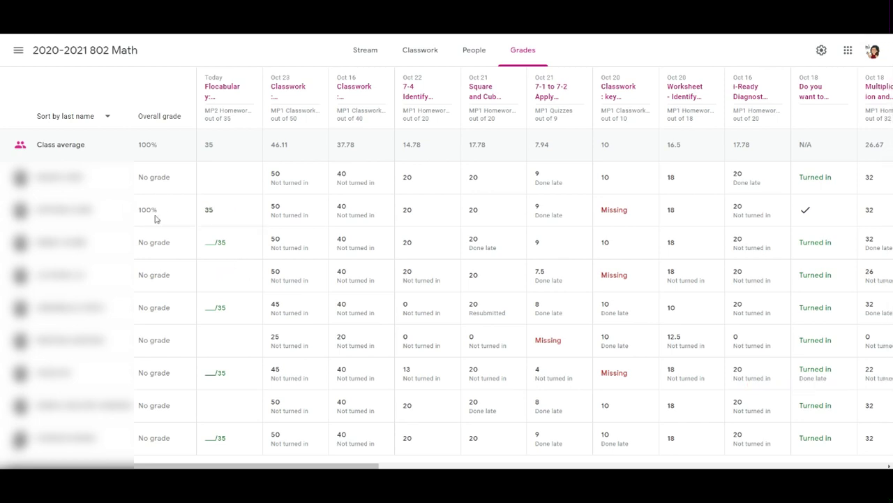